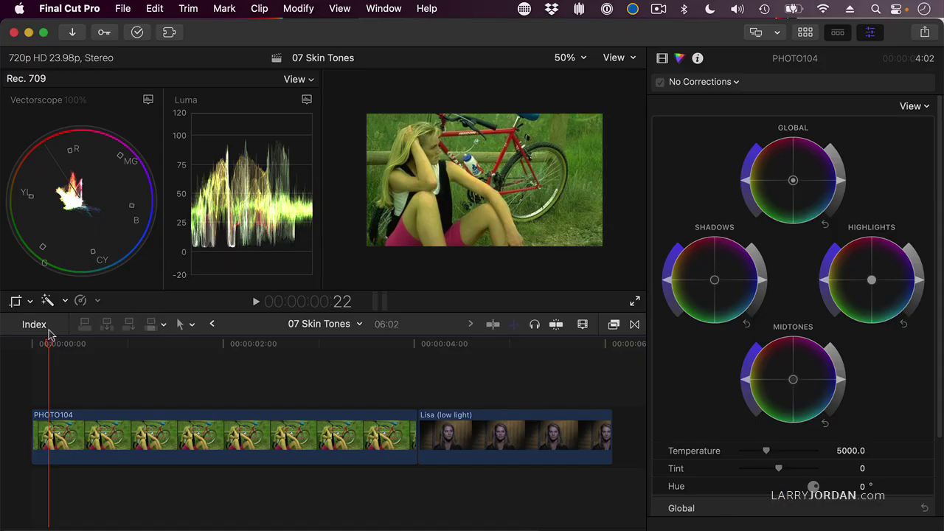
Select the PHOTO104 clip and crop its image to a small skin patch near the woman's legs
click(89, 344)
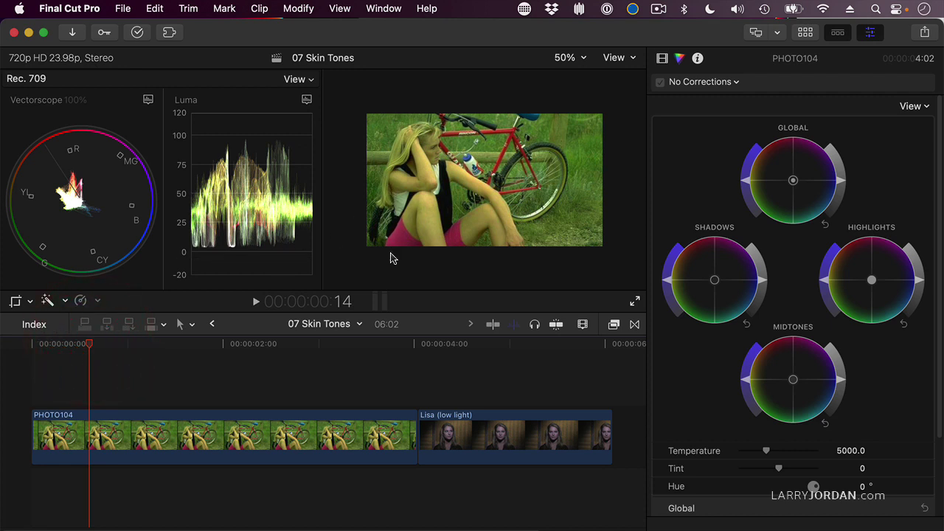
click(282, 445)
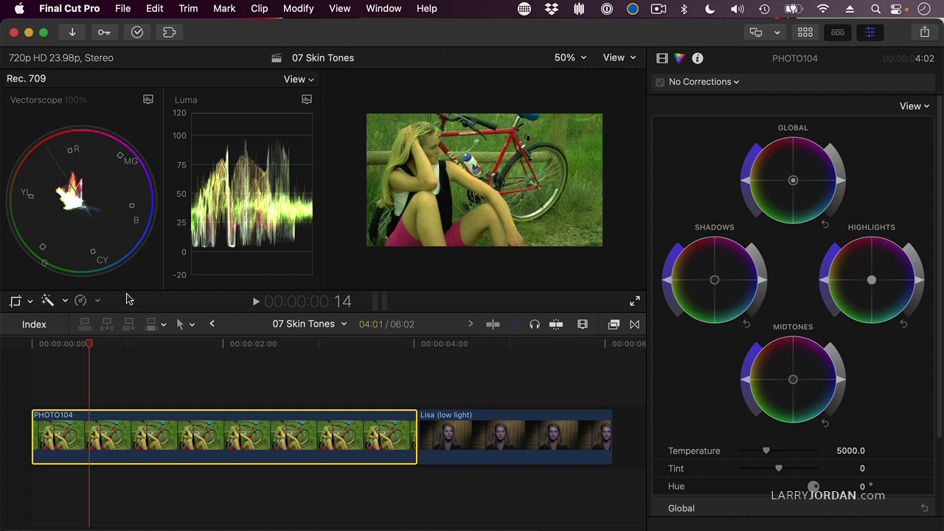
click(15, 301)
key(shift+c)
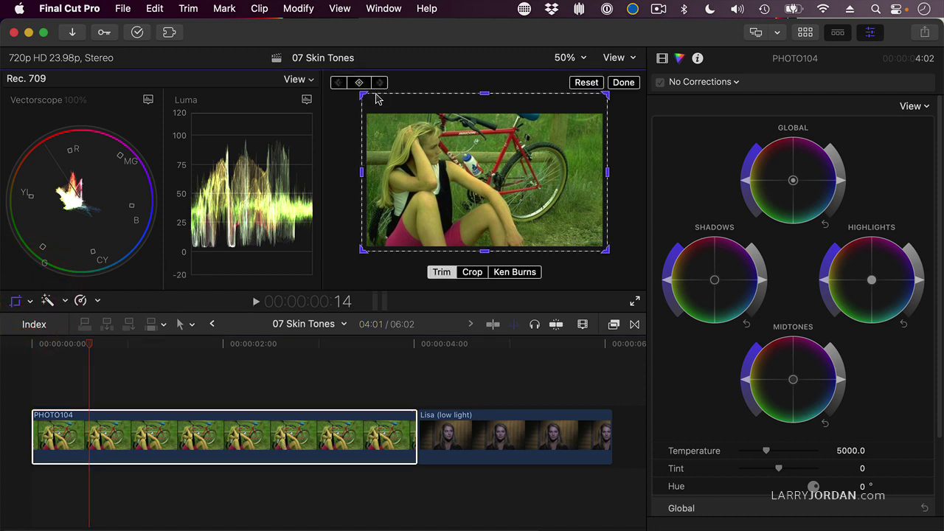
drag(365, 96, 425, 206)
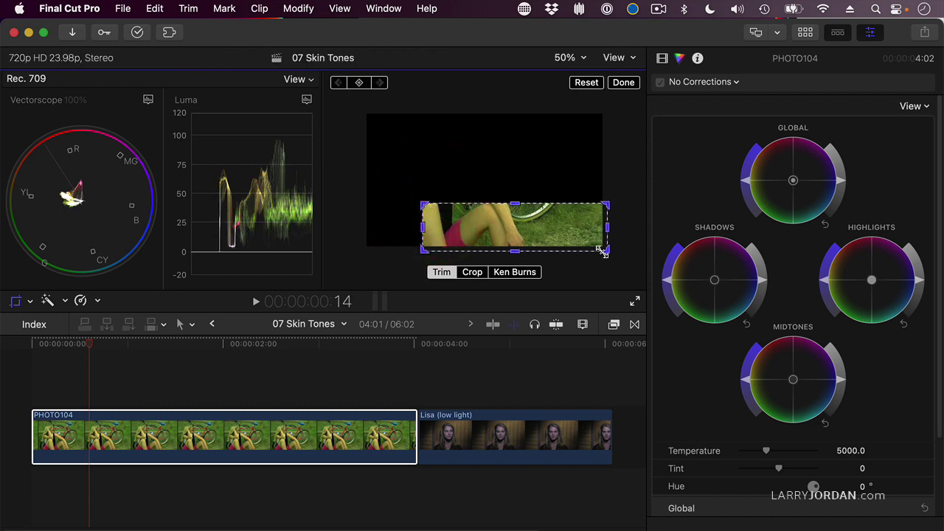
drag(605, 250, 435, 245)
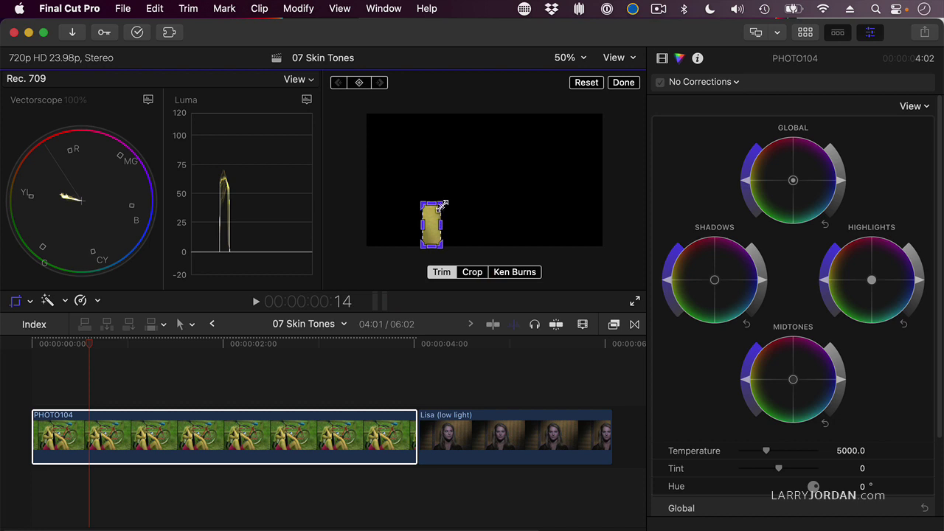
drag(441, 205, 438, 209)
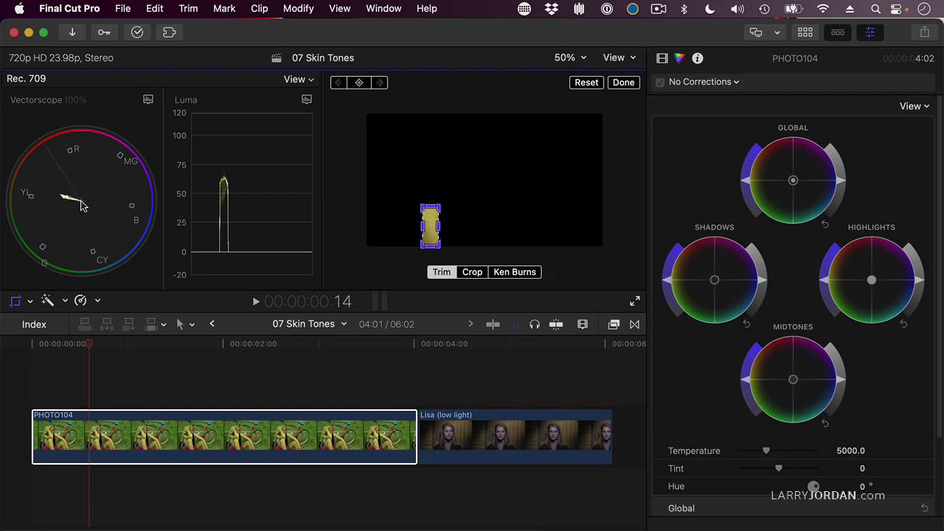
Add Color Wheels to PHOTO104 and raise its Hue to 43° to align skin with the skin-tone line
scroll(699, 225, down, 2)
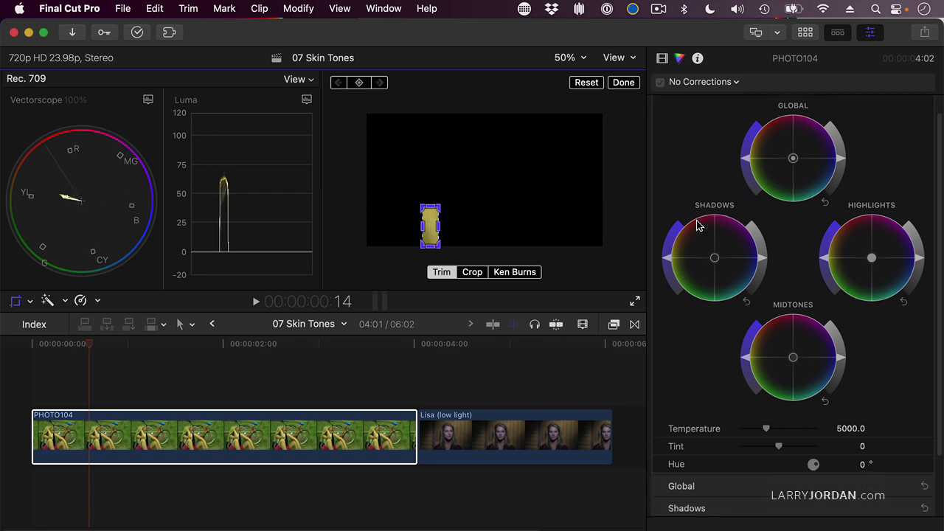
scroll(699, 226, down, 4)
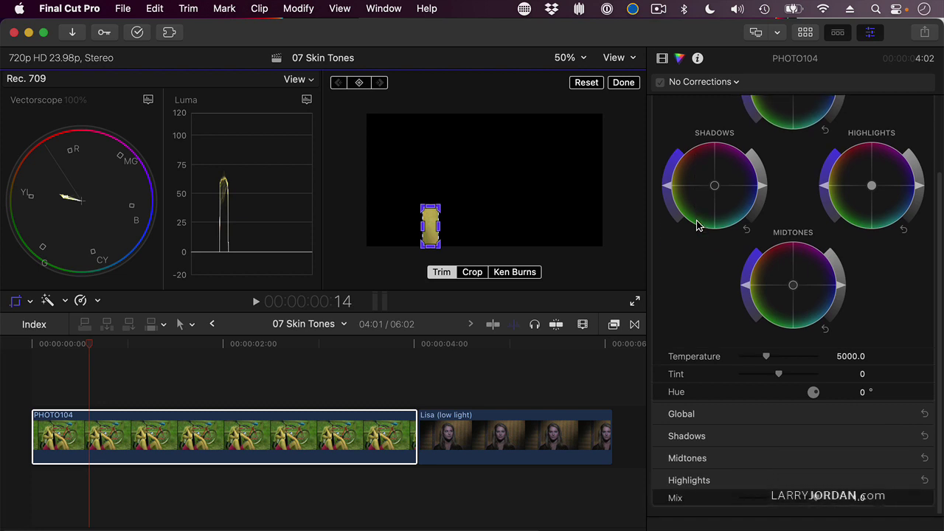
click(814, 393)
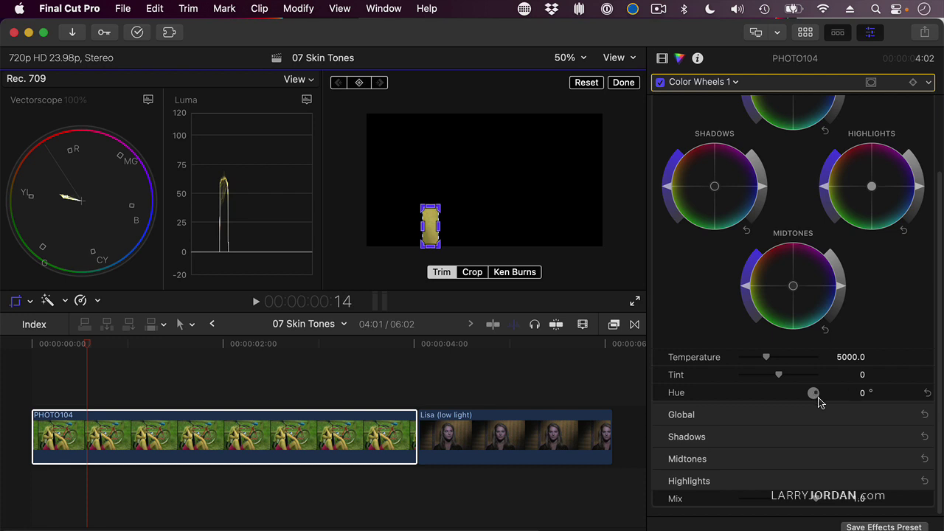
click(815, 395)
mouse_move(864, 396)
mouse_down()
mouse_move(865, 347)
mouse_move(865, 360)
mouse_up()
scroll(810, 195, up, 3)
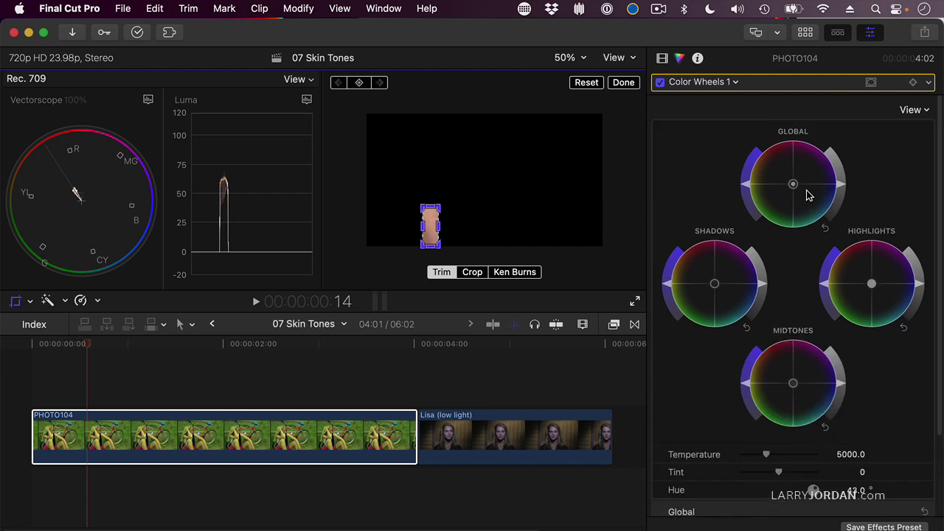
click(742, 177)
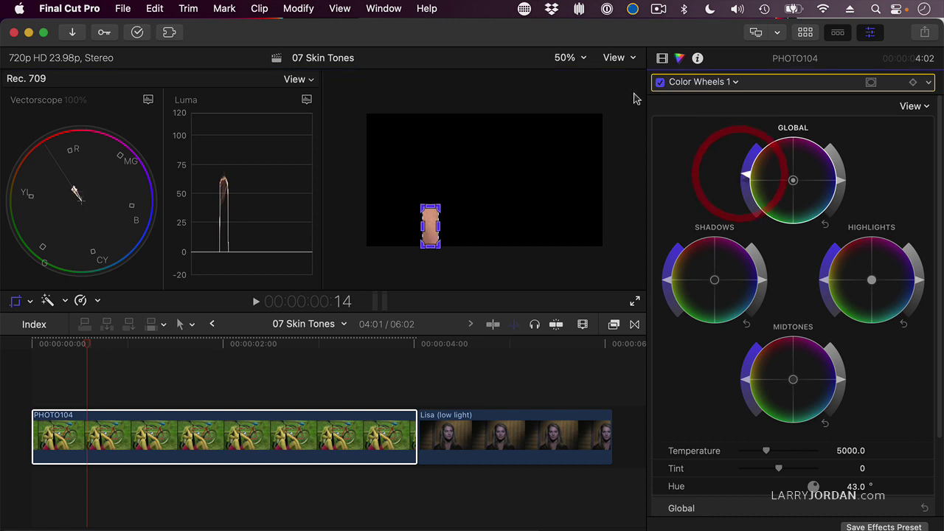
Reset the PHOTO104 crop to full frame and slightly lower the midtones brightness
click(539, 160)
click(587, 82)
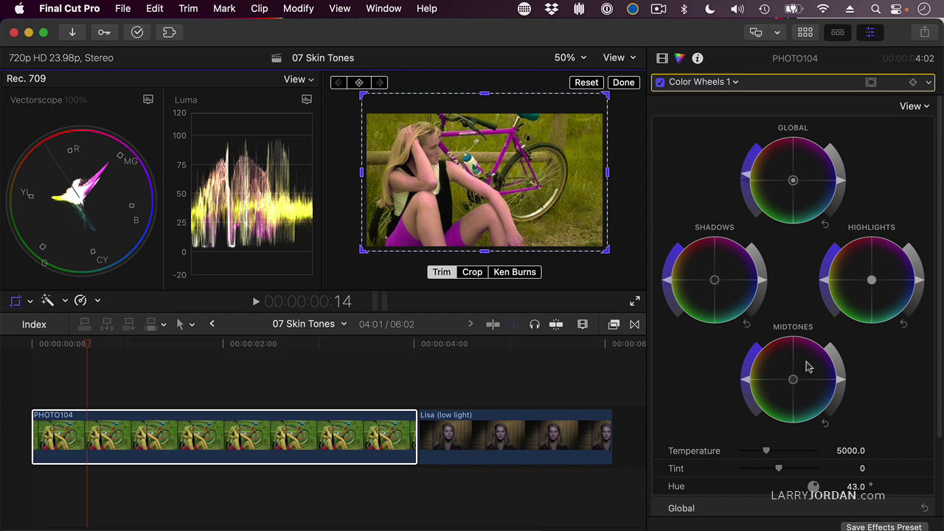
drag(842, 385, 844, 391)
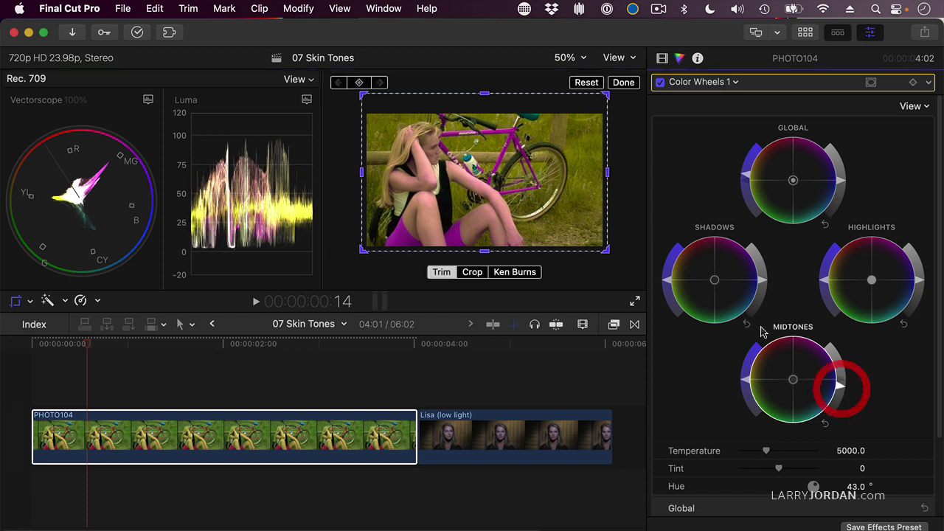
click(762, 283)
click(624, 82)
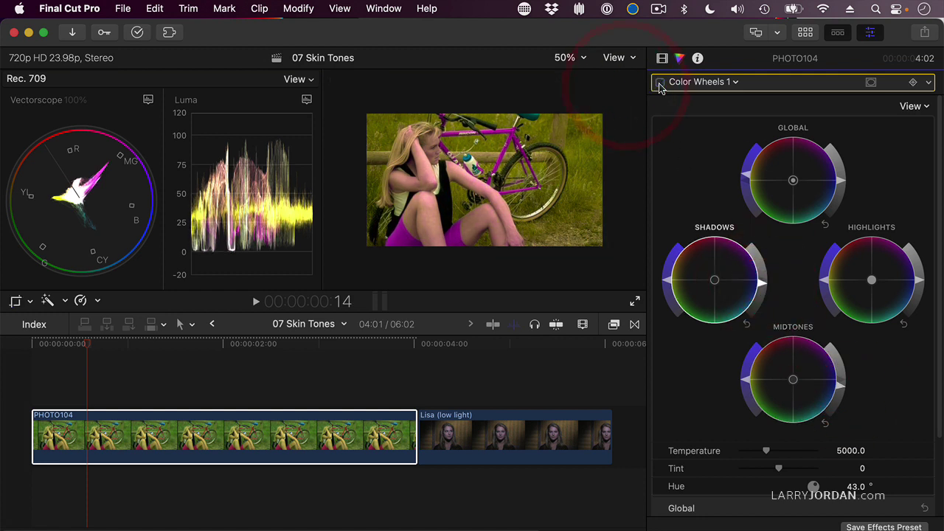
Toggle the Color Wheels correction off and on to compare, leaving it enabled
click(660, 82)
click(660, 83)
click(660, 82)
click(661, 82)
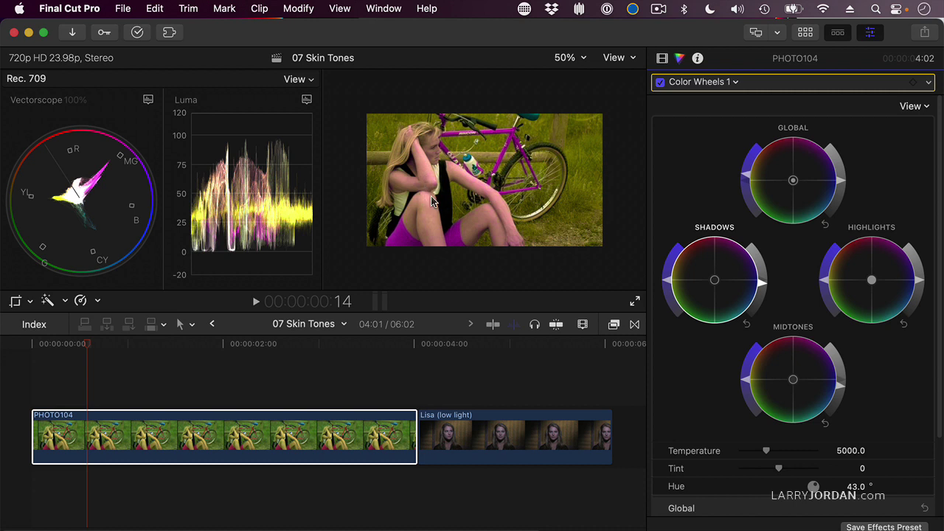
Move the playhead to 5:00 inside the Lisa clip and select the Lisa (low light) clip
click(478, 346)
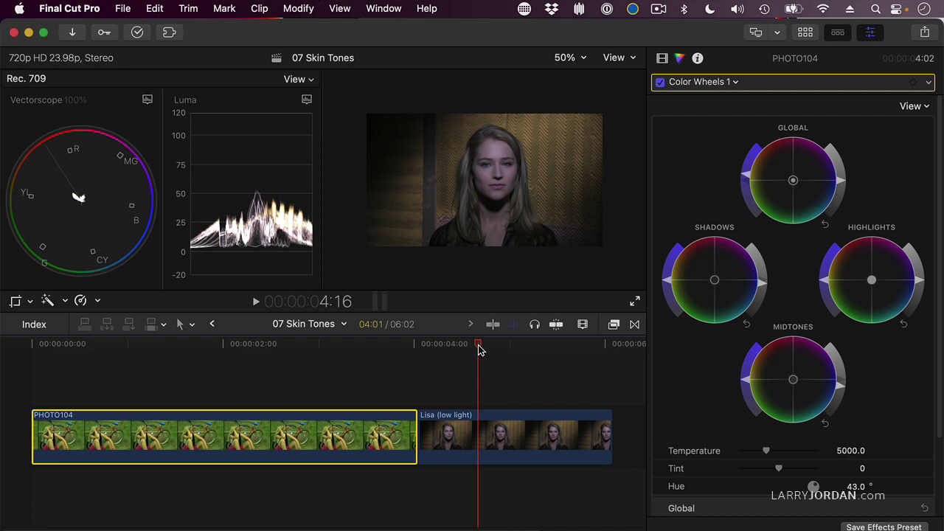
drag(477, 348, 511, 346)
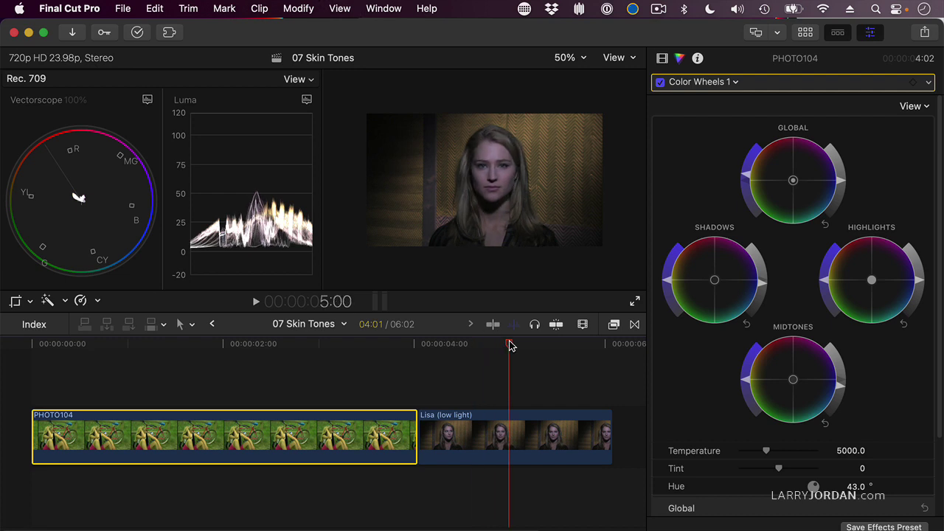
click(502, 433)
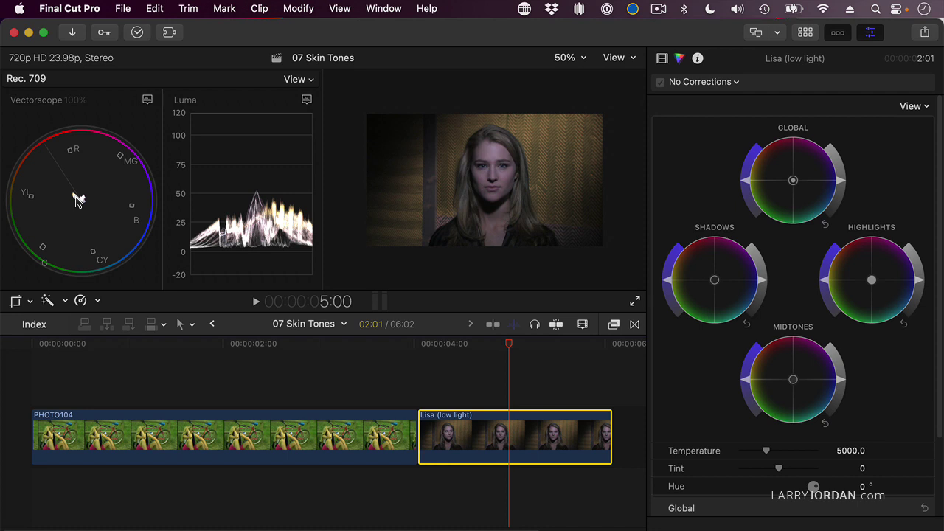
Crop the Lisa image down to a thin strip of skin
click(17, 300)
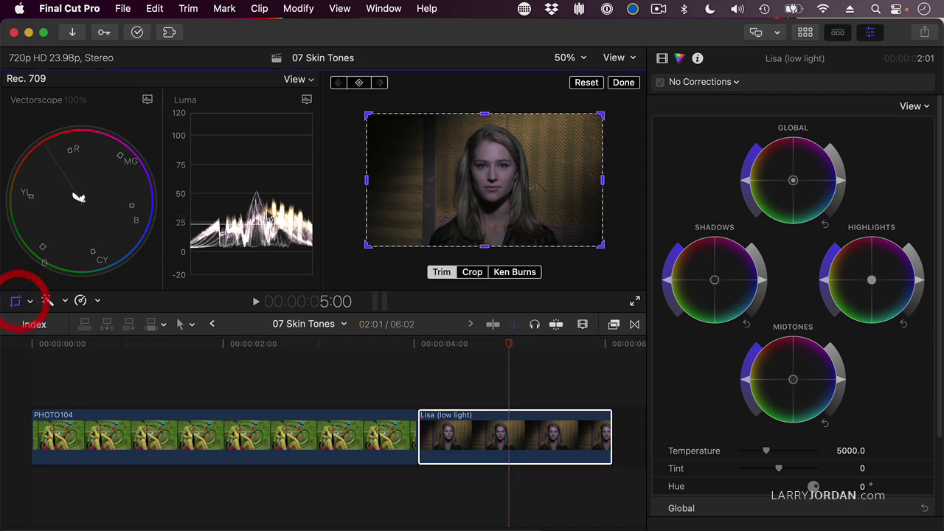
drag(601, 116, 502, 215)
drag(368, 229, 490, 229)
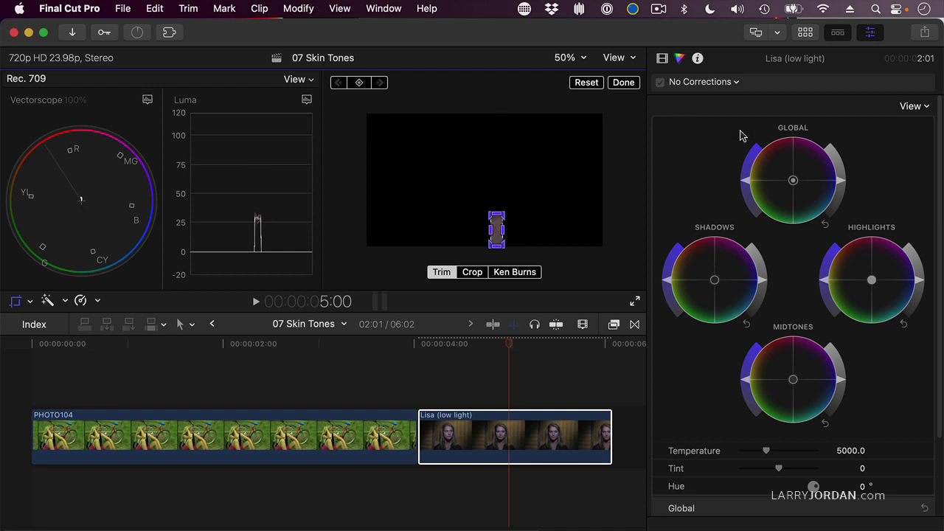
Shift the Global and Midtones colour wheels slightly toward yellow-orange
drag(793, 184, 785, 185)
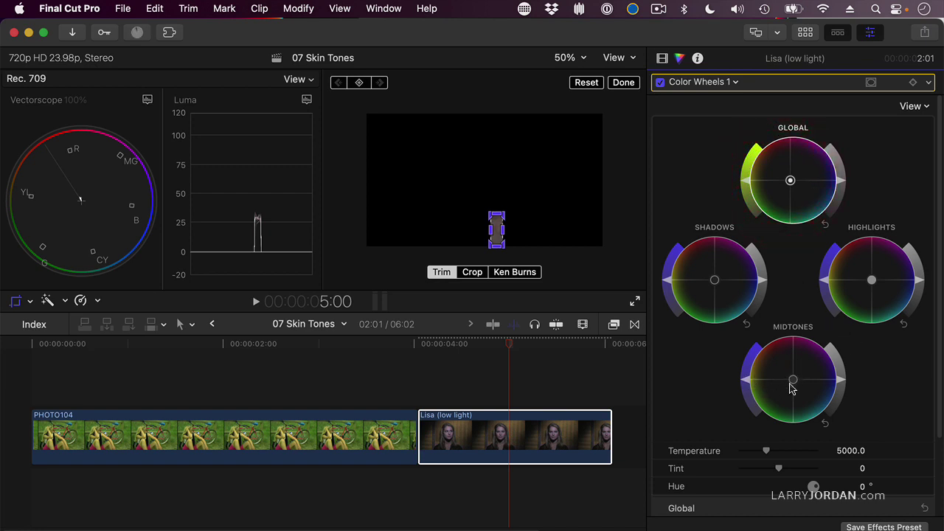
drag(794, 382, 746, 382)
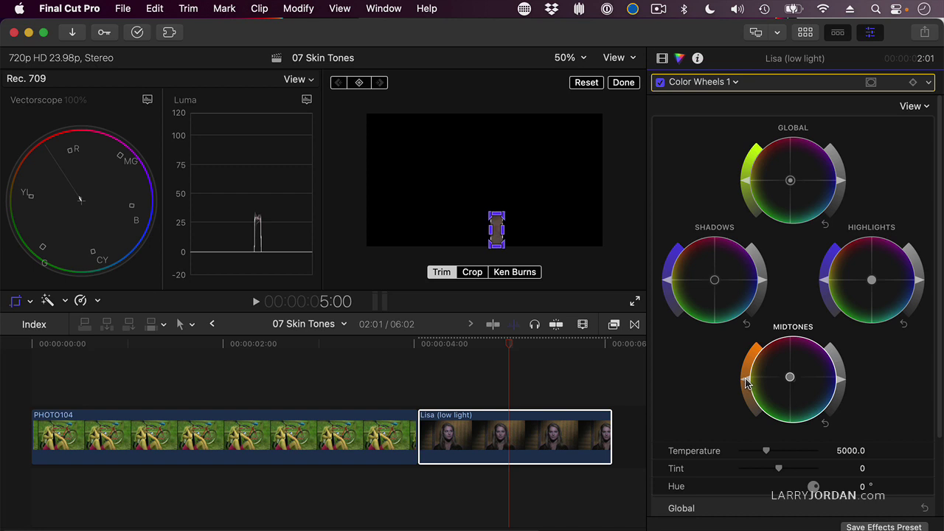
click(754, 344)
Restore the Lisa image to full frame and raise the highlights and midtones brightness
click(593, 83)
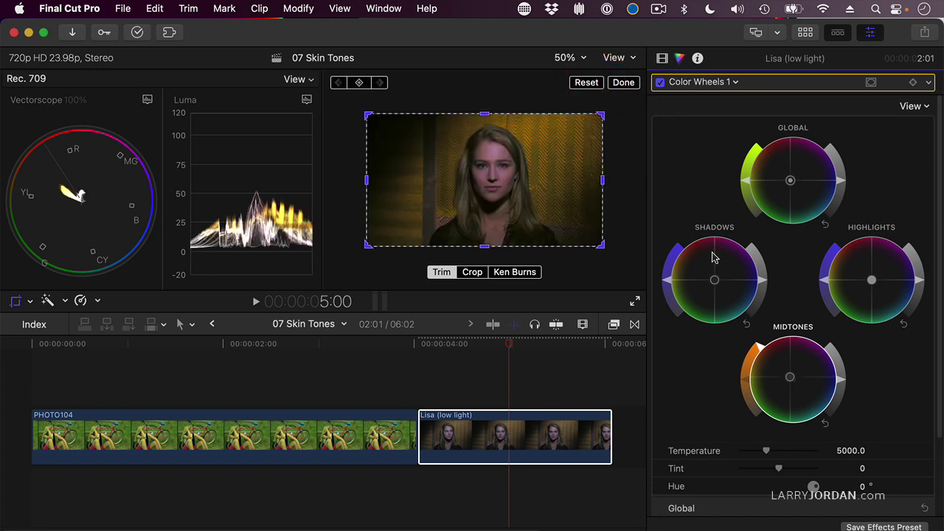
drag(767, 287, 765, 290)
click(764, 289)
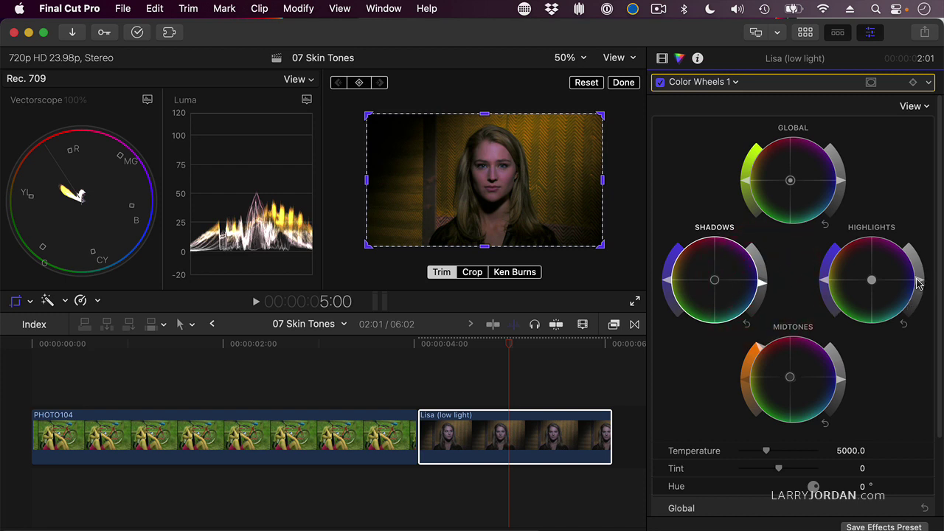
drag(919, 284, 906, 250)
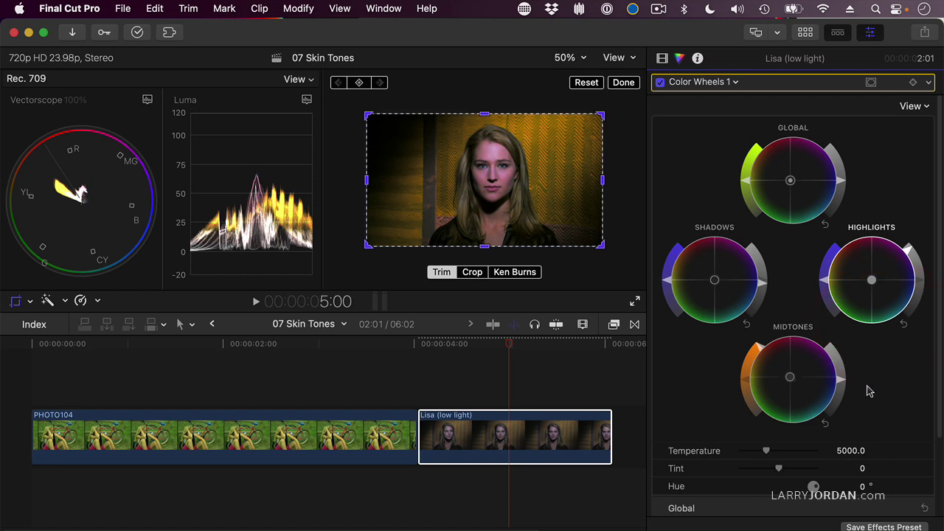
click(842, 379)
click(842, 379)
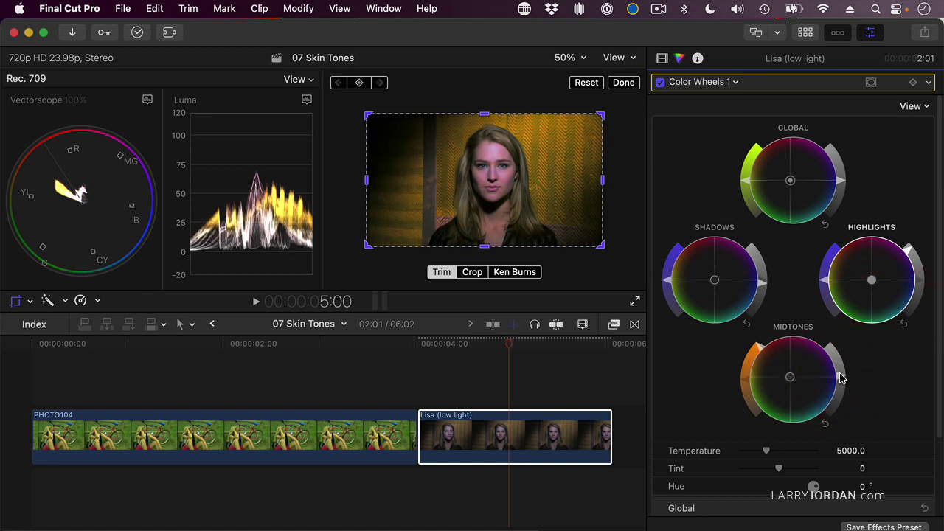
click(841, 377)
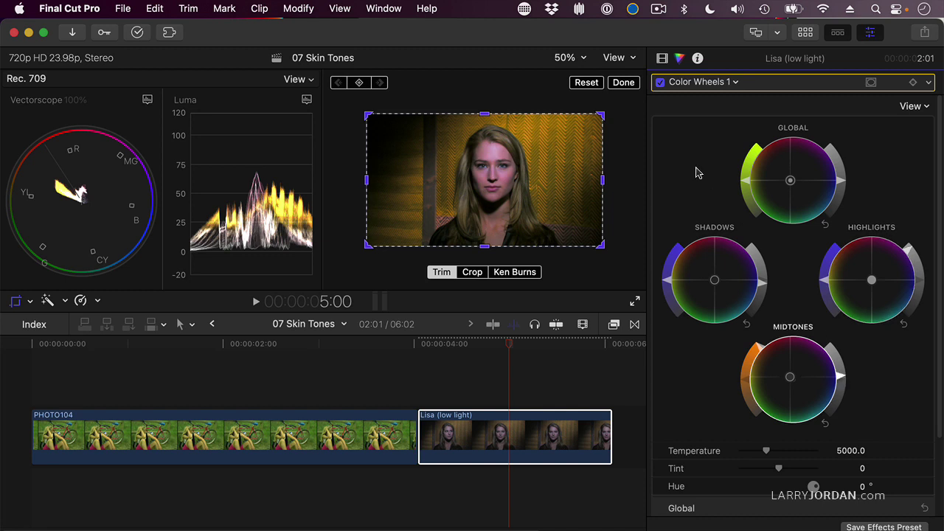
Finish the crop and toggle the Color Wheels correction off and on to compare
click(623, 83)
click(661, 83)
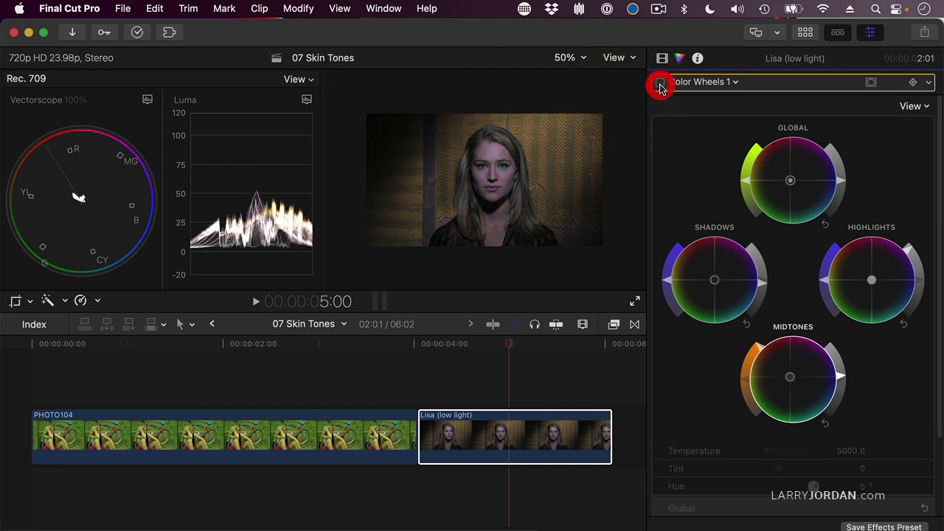
click(661, 82)
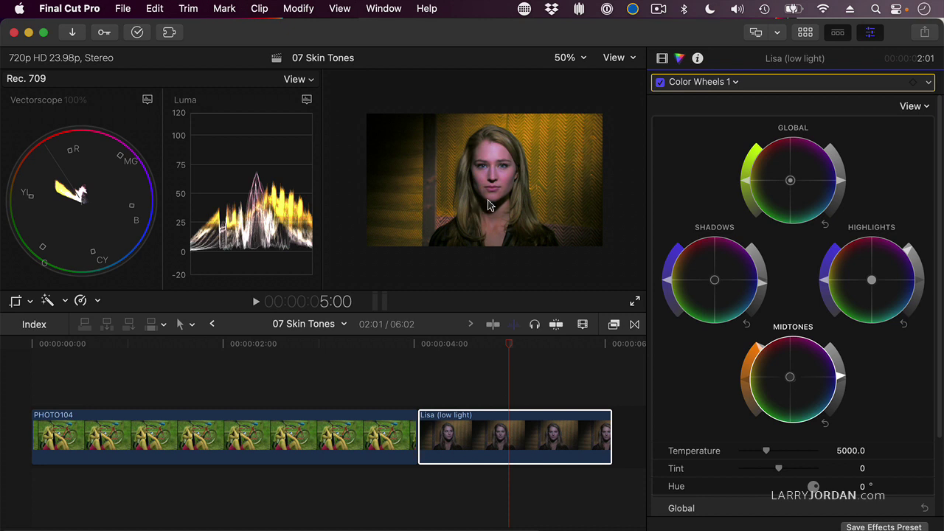
Nudge the Midtones colour puck slightly down-right, away from yellow, for pinker skin
click(791, 379)
drag(796, 382, 804, 392)
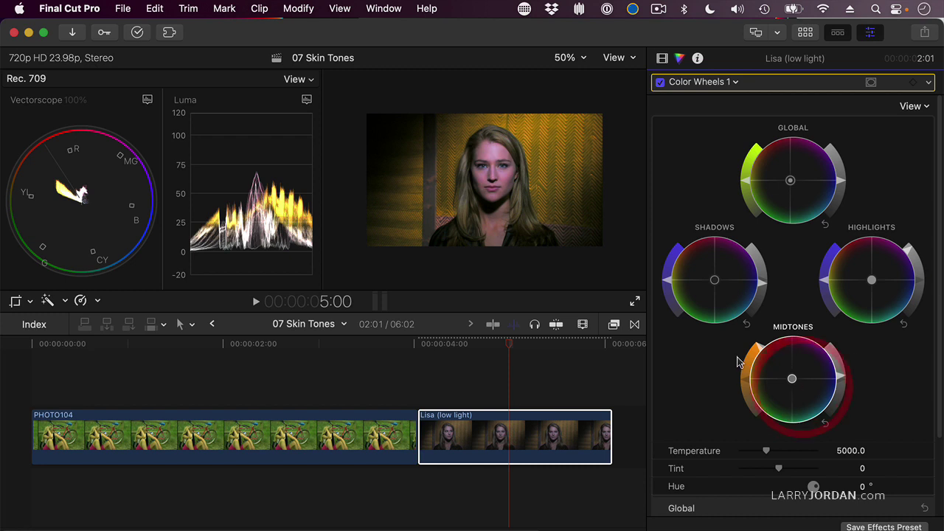